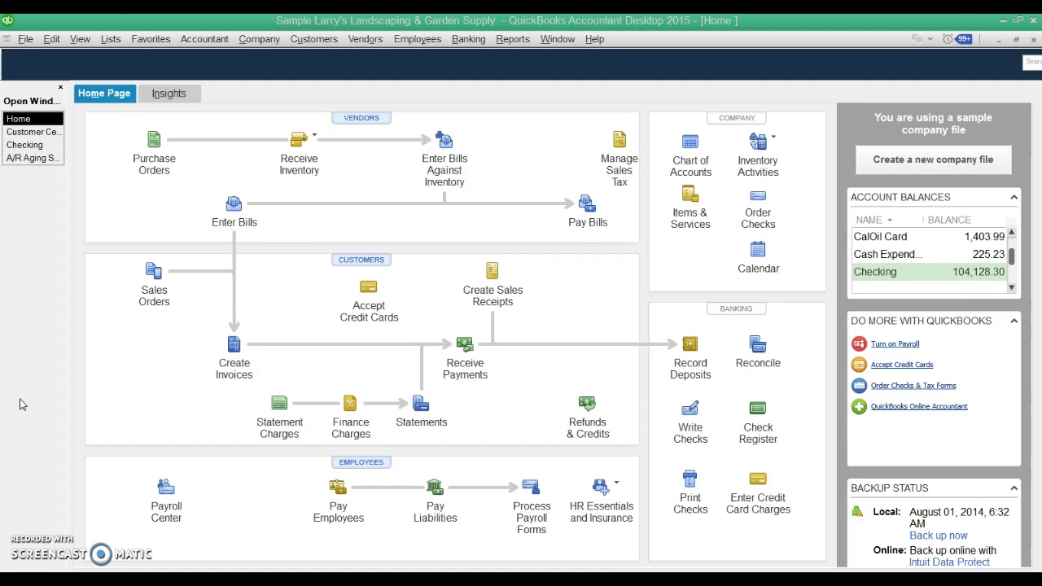
Step: Locate the open 87.28 invoice dated 08/22/2019 in the customer's transaction list in the Customer Center
left_click(60, 328)
left_click(31, 134)
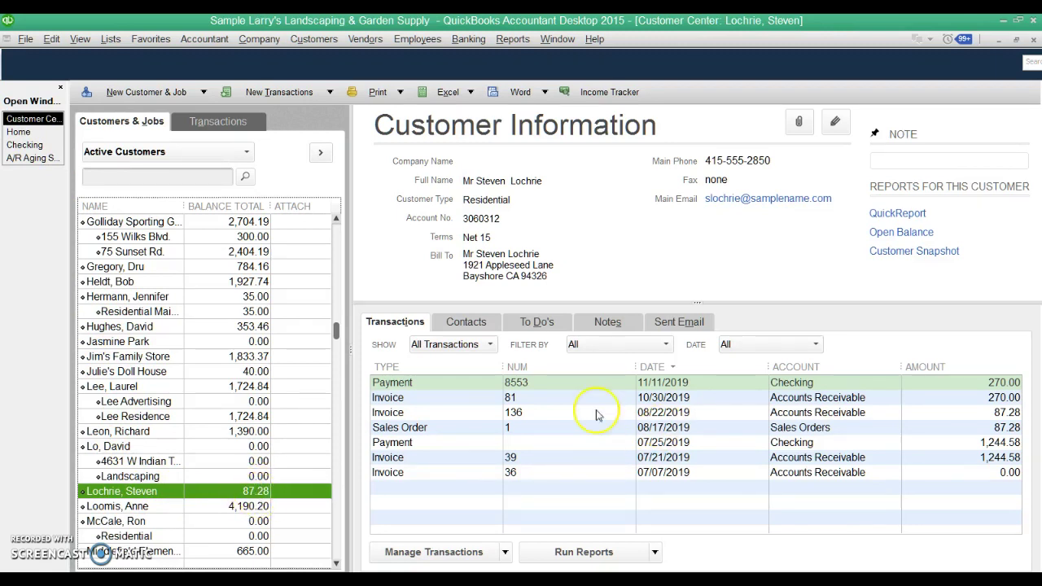
left_click(962, 415)
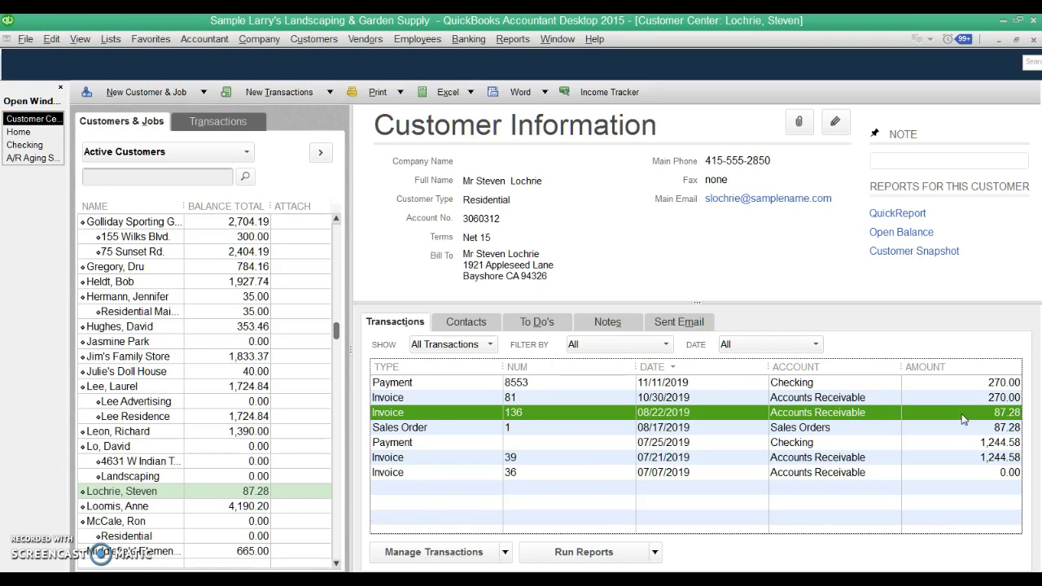
Step: Open the 87.28 deposit dated 12/15/2019 from the Checking register
left_click(26, 178)
left_click(26, 144)
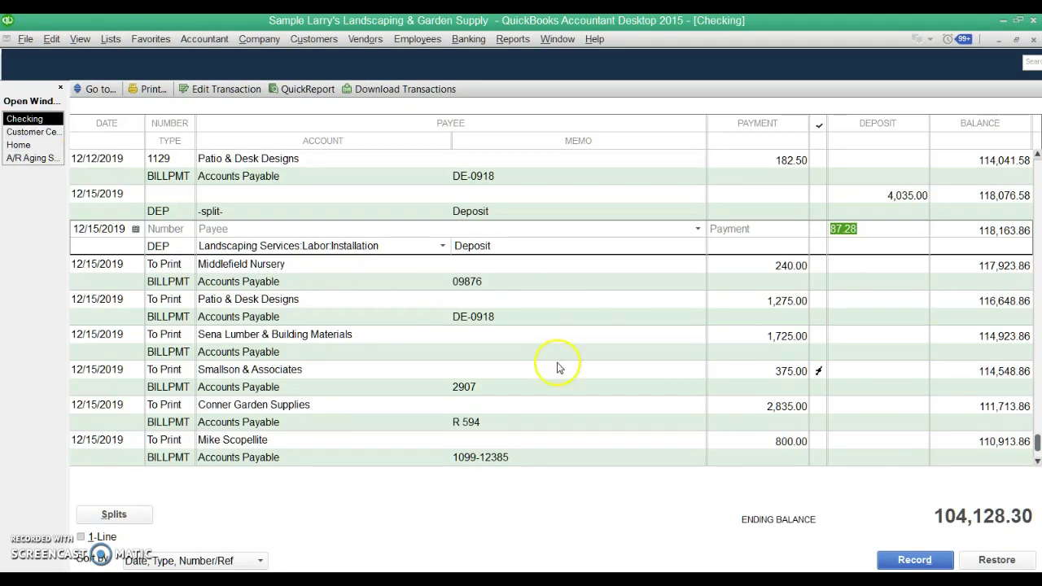
left_click(634, 229)
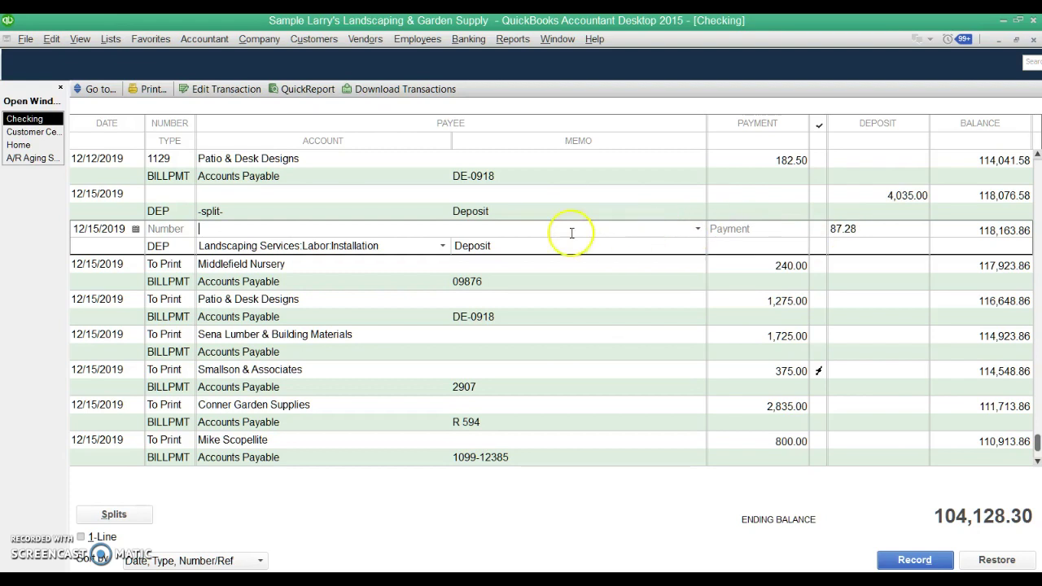
right_click(525, 233)
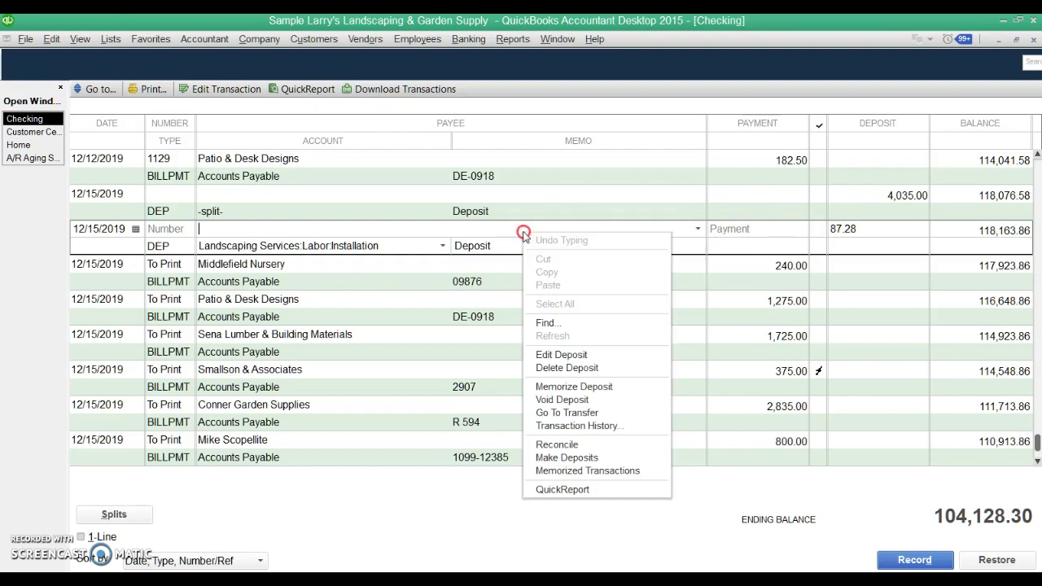
left_click(560, 357)
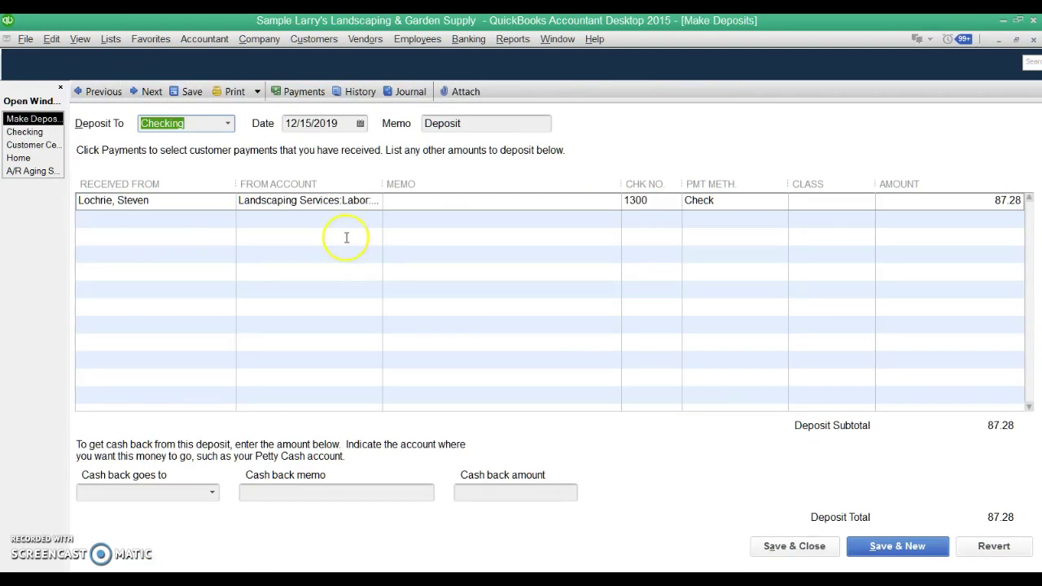
Step: Examine the deposit line's customer, amount and source account, and close the deposit without changing it
left_click(171, 203)
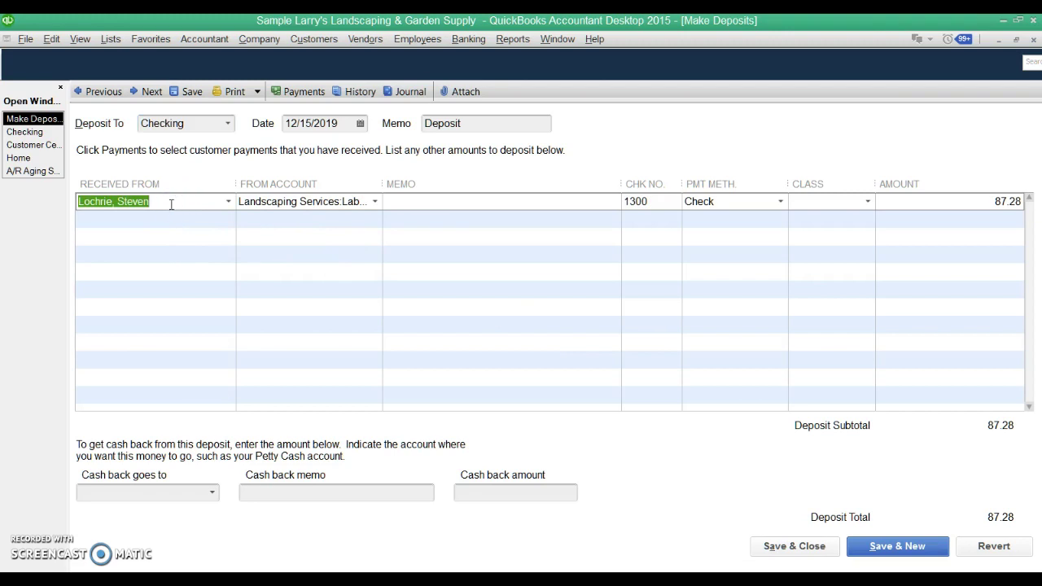
left_click(948, 200)
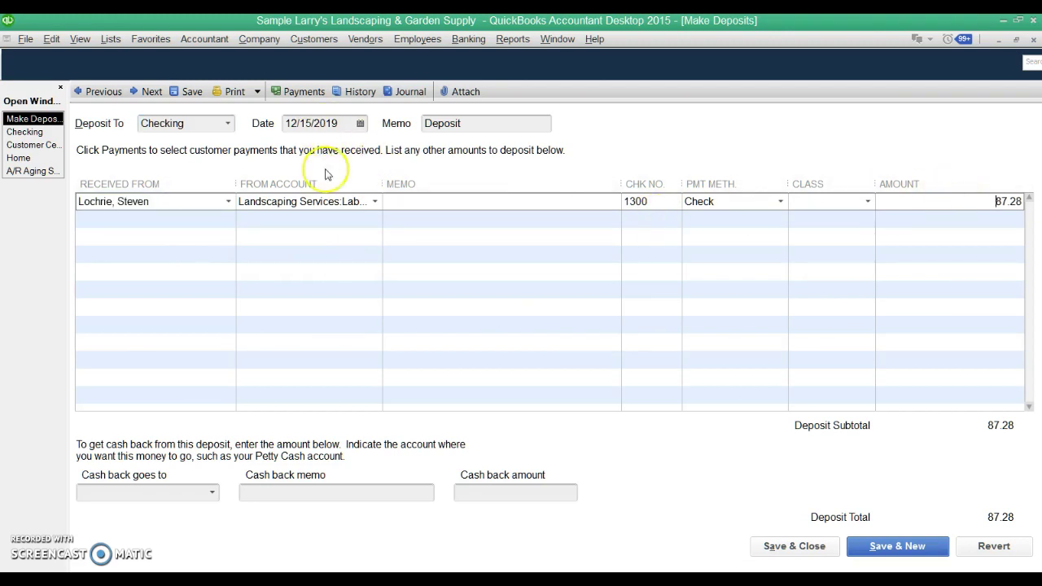
left_click(375, 202)
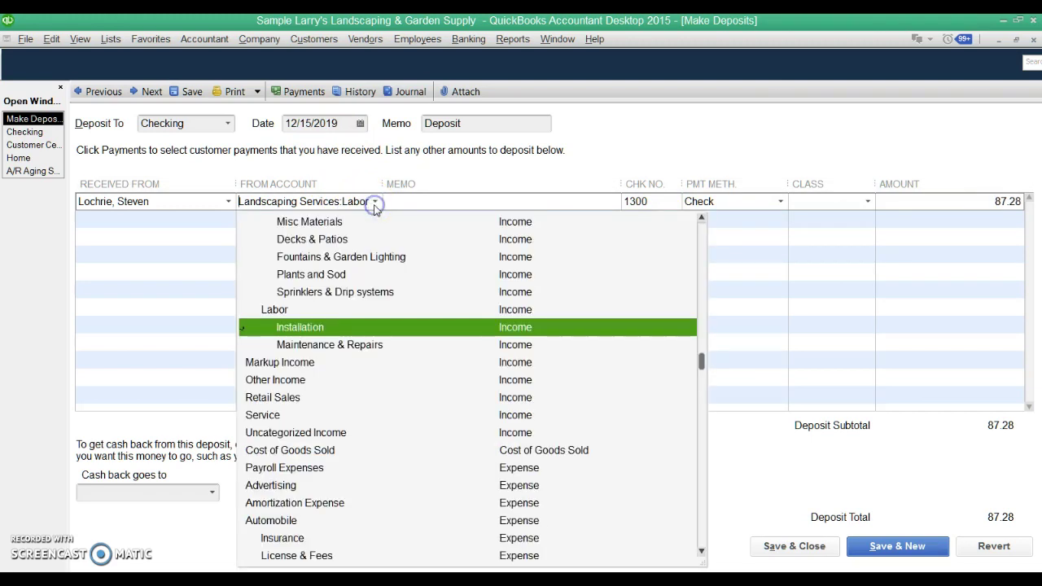
left_click(333, 334)
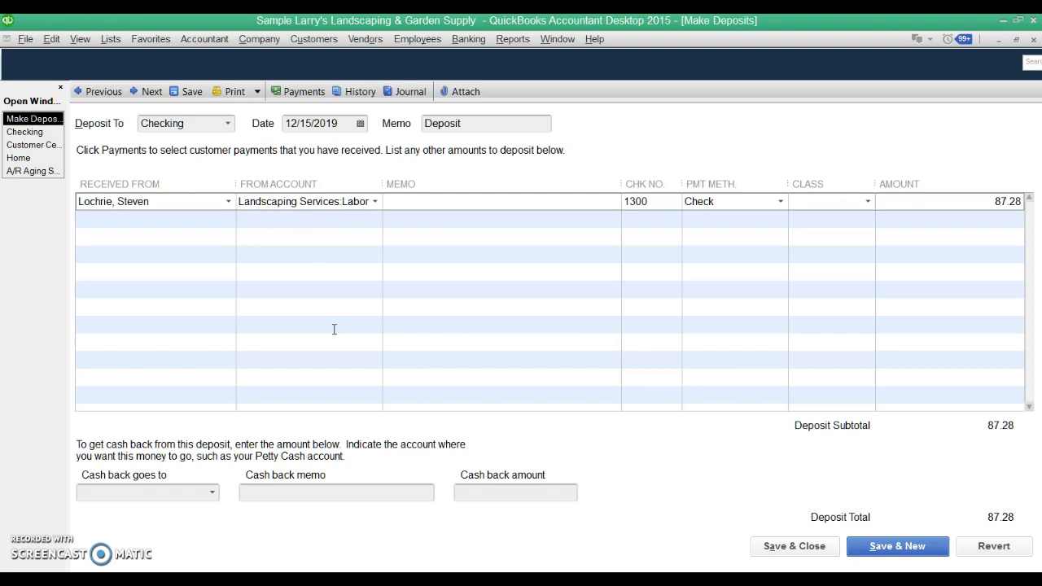
left_click(375, 201)
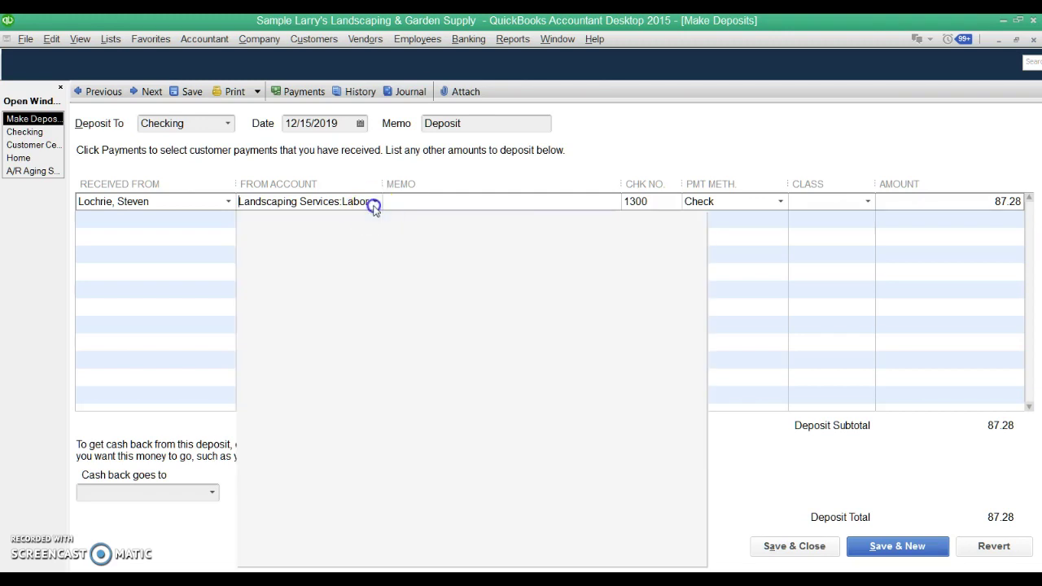
left_click(374, 204)
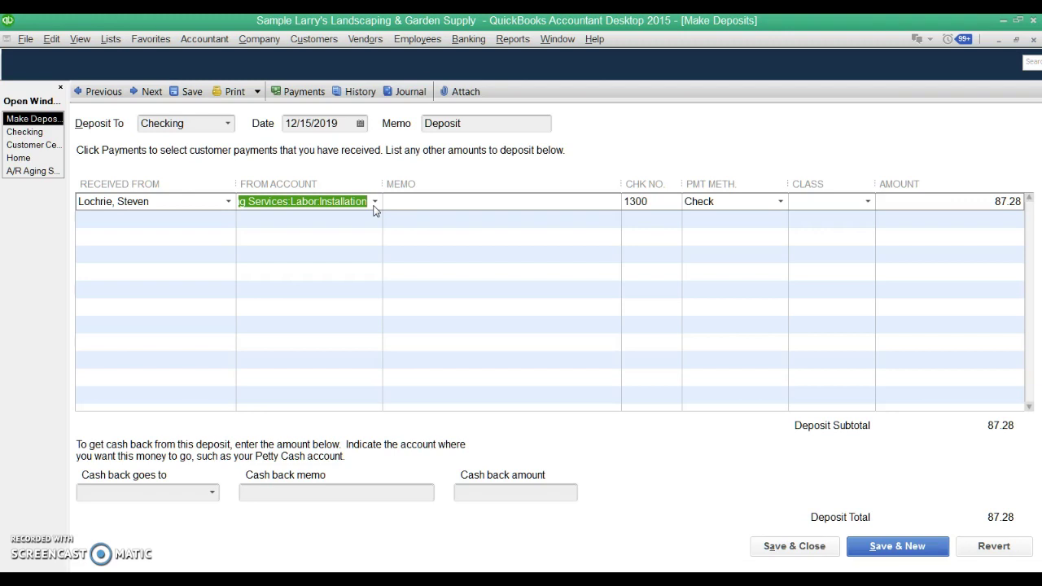
left_click(1034, 40)
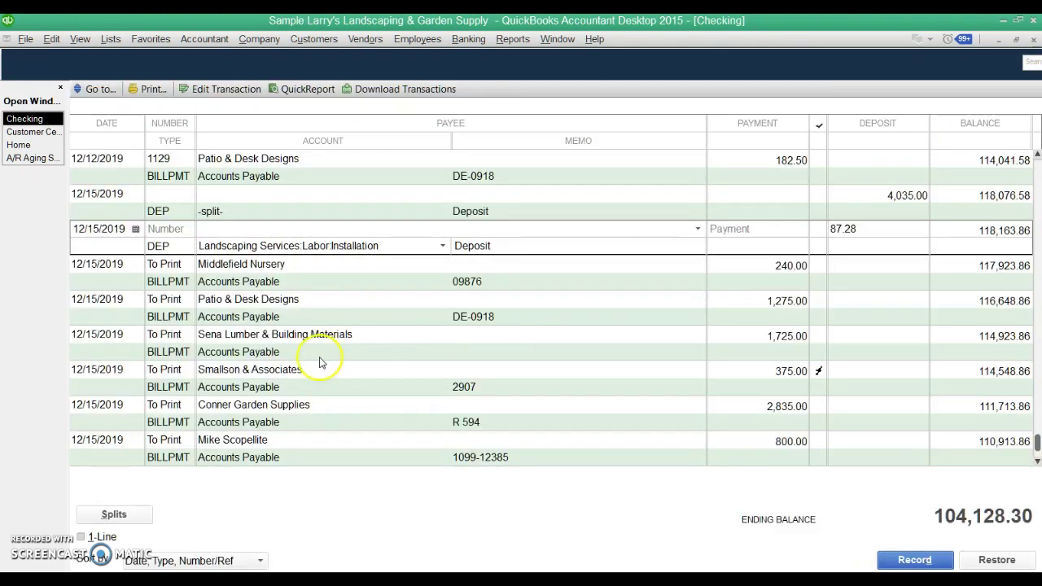
Step: Open the customer's 87.28 invoice dated 08/22/2019 from the Customer Center and start receiving a payment against it
left_click(45, 132)
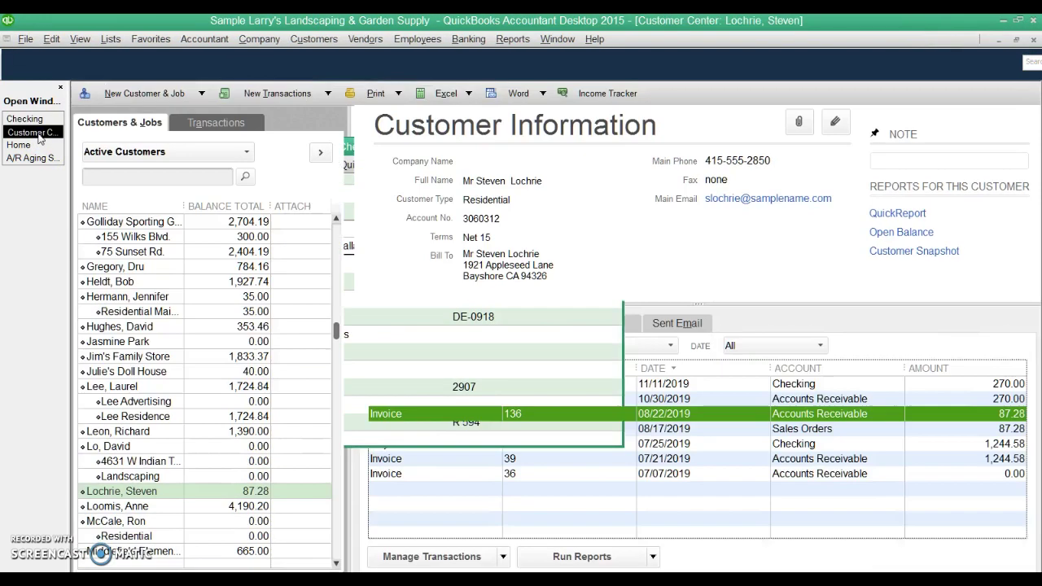
left_click(437, 415)
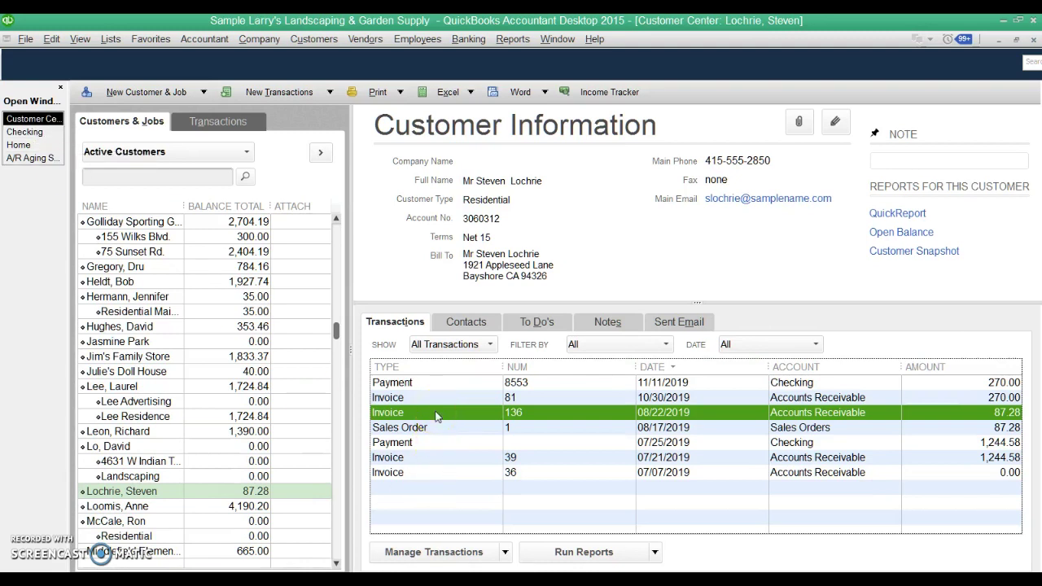
double_click(437, 415)
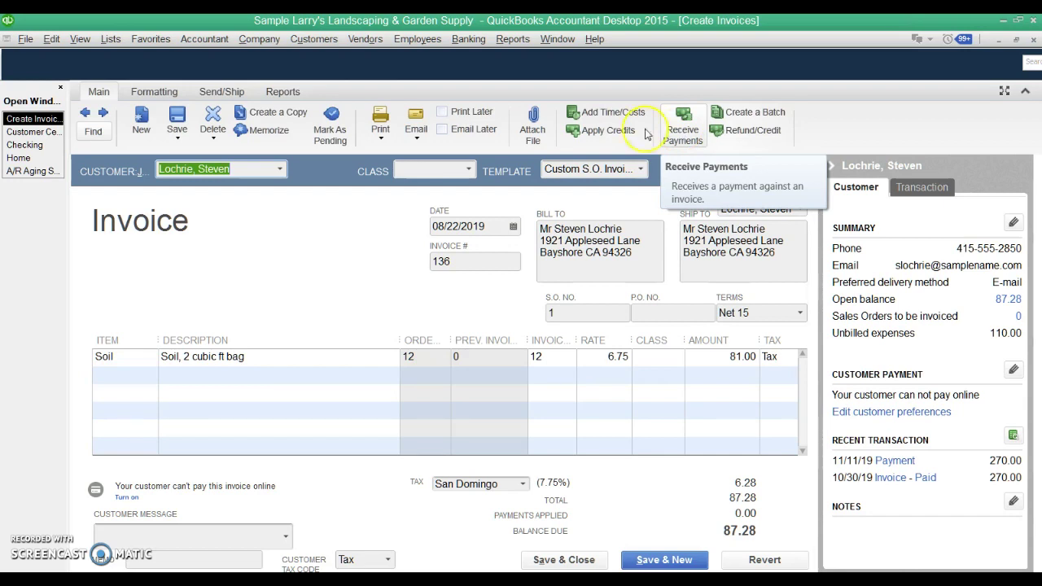
left_click(316, 41)
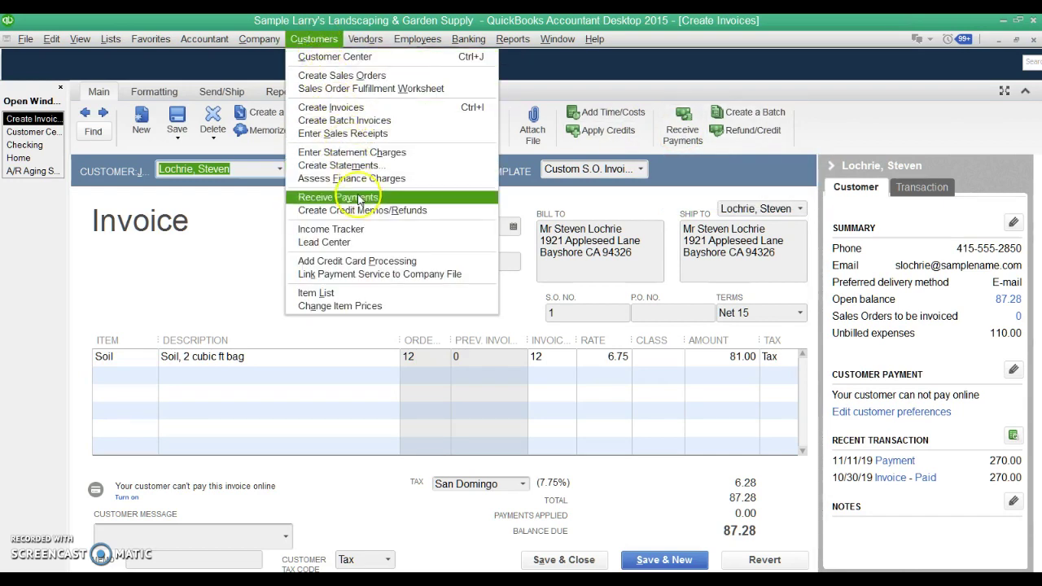
left_click(670, 135)
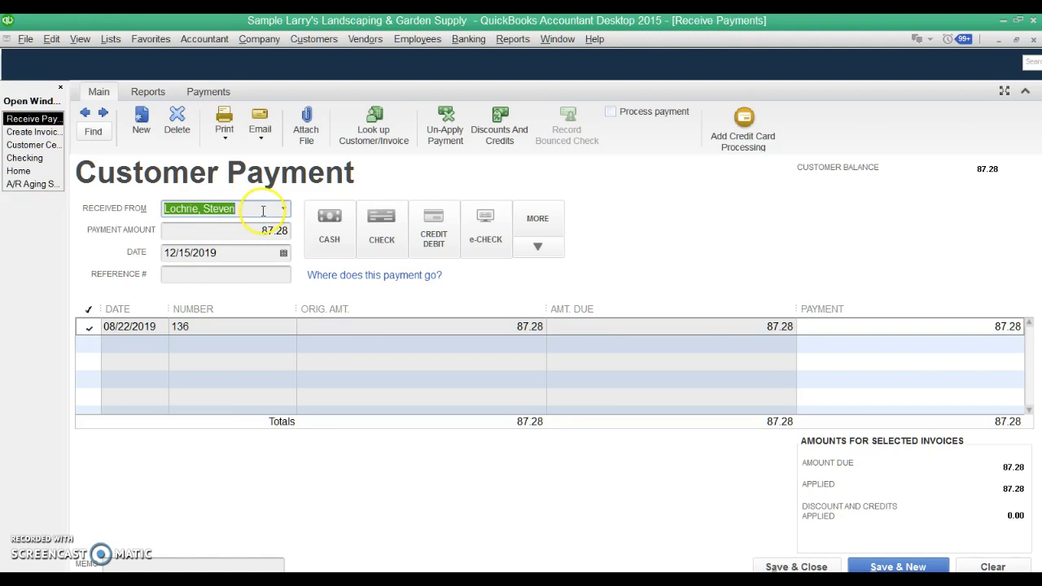
Step: Record the 87.28 customer payment against the invoice with reference number 1300, and save and close it
left_click(284, 209)
left_click(283, 209)
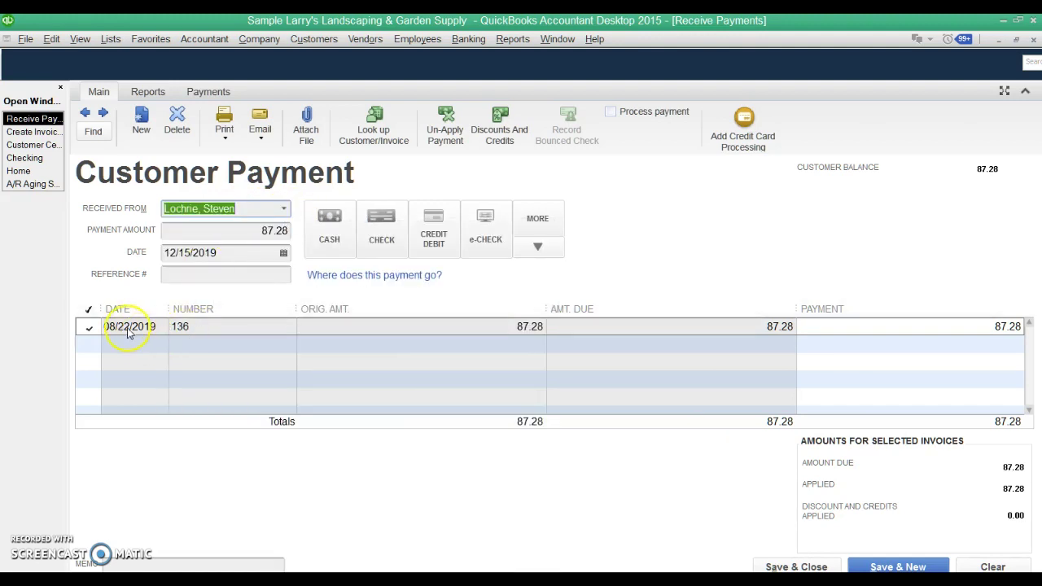
left_click(241, 231)
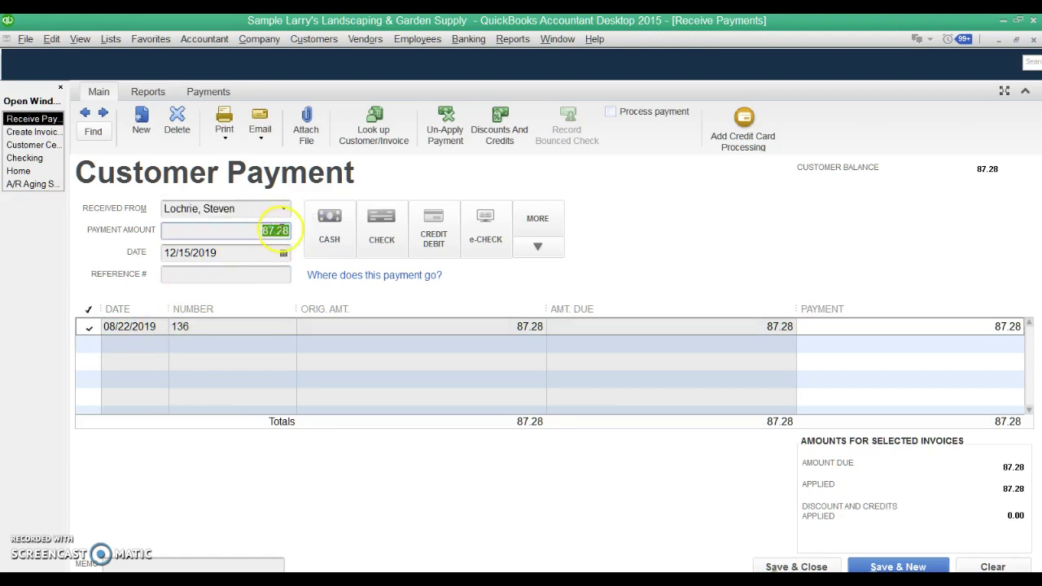
left_click(227, 274)
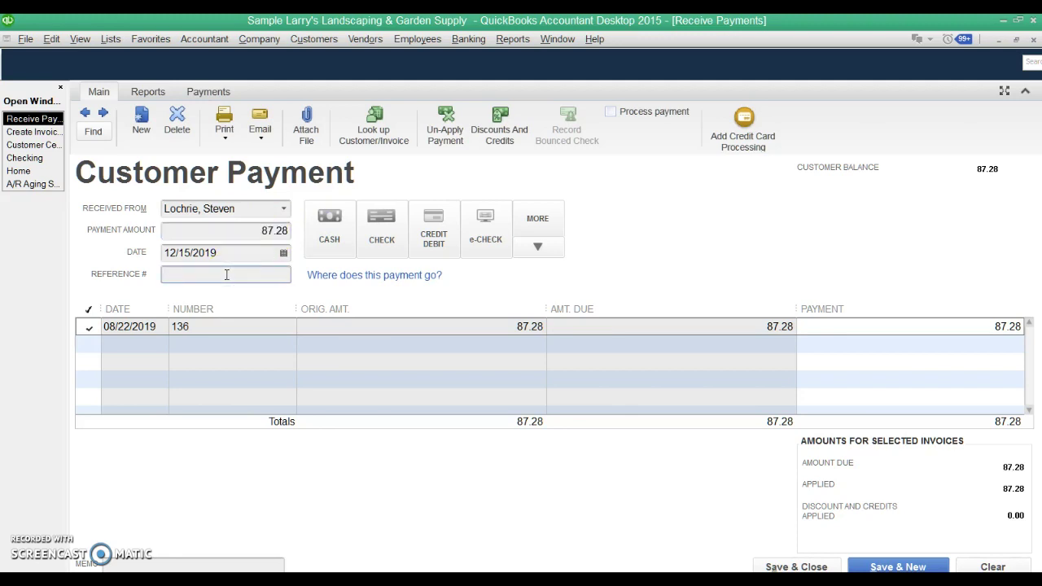
type("1300")
key("Tab")
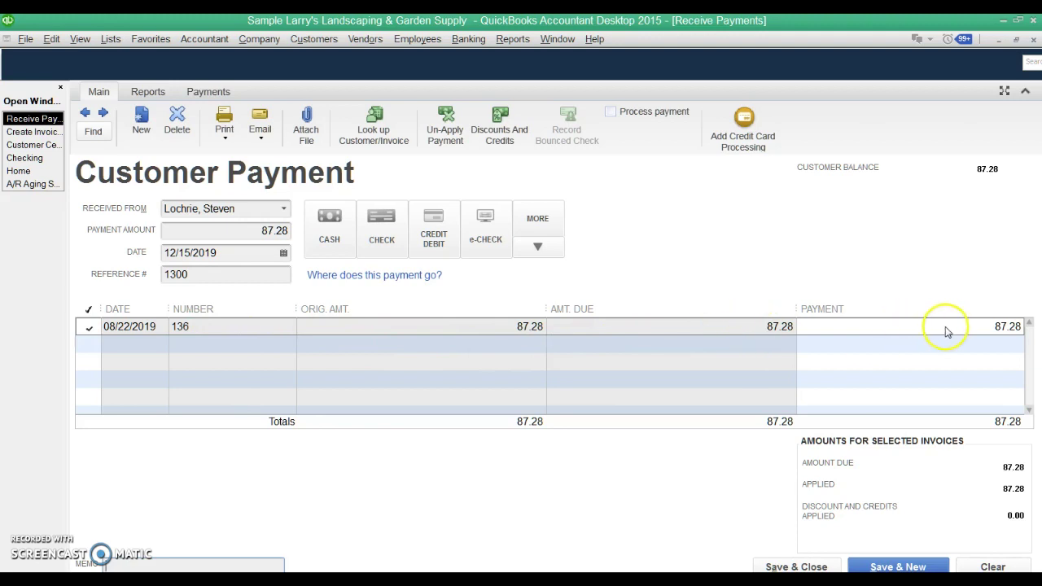
left_click(1010, 326)
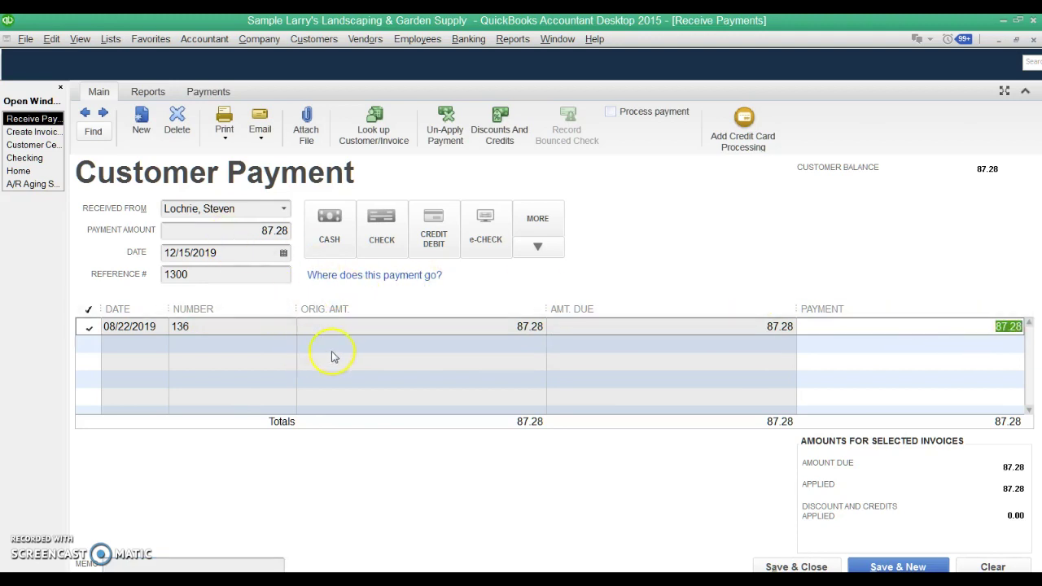
left_click(796, 564)
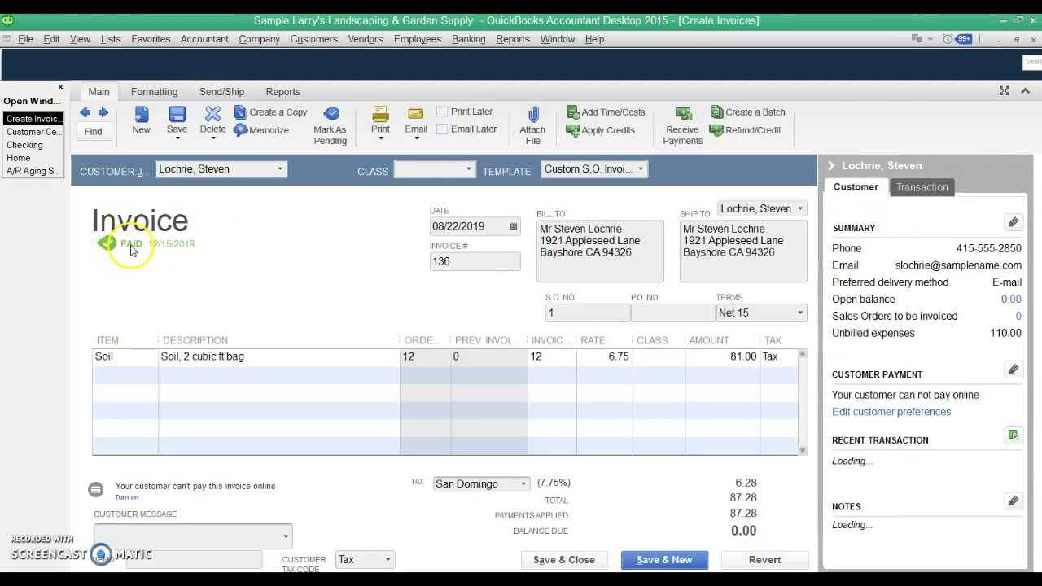
Step: Close the invoice and check the new payment, the matching invoice and the customer's balance in the Customer Center
left_click(1032, 40)
double_click(425, 414)
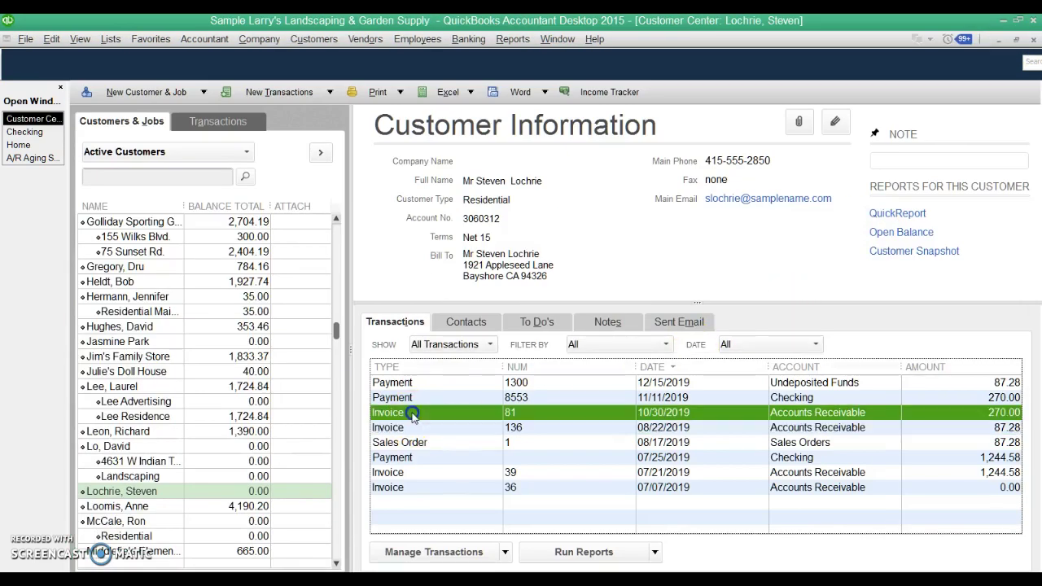
left_click(1009, 427)
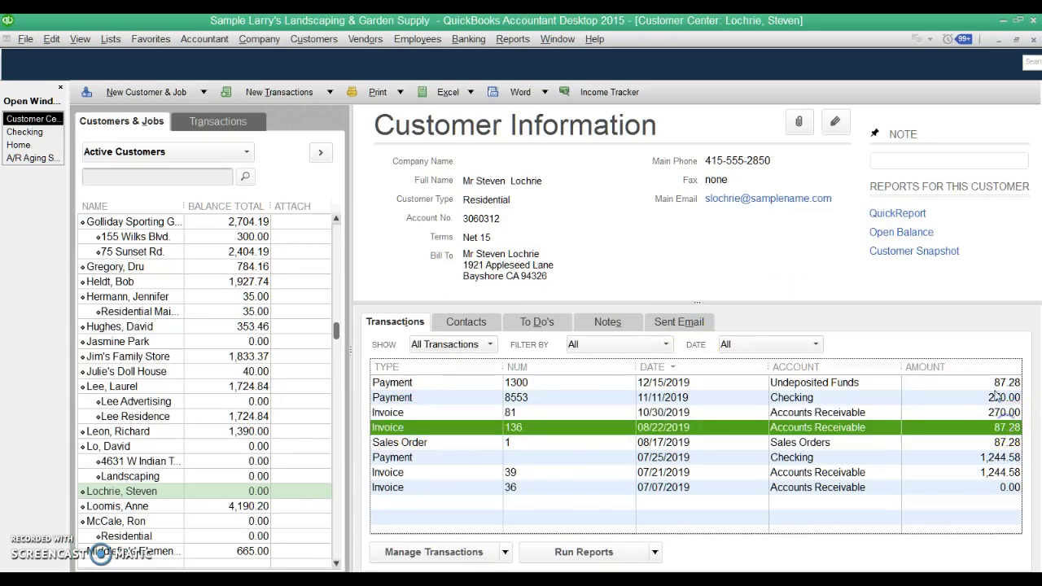
left_click(998, 382)
left_click(254, 492)
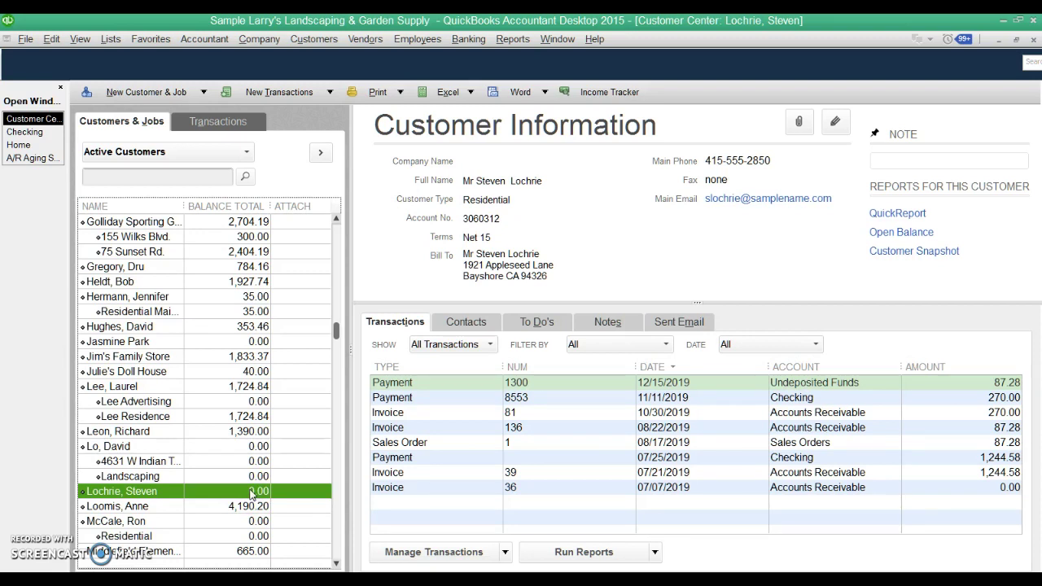
Step: Reopen the 87.28 deposit from the Checking register for editing and inspect the source account on its line
left_click(26, 132)
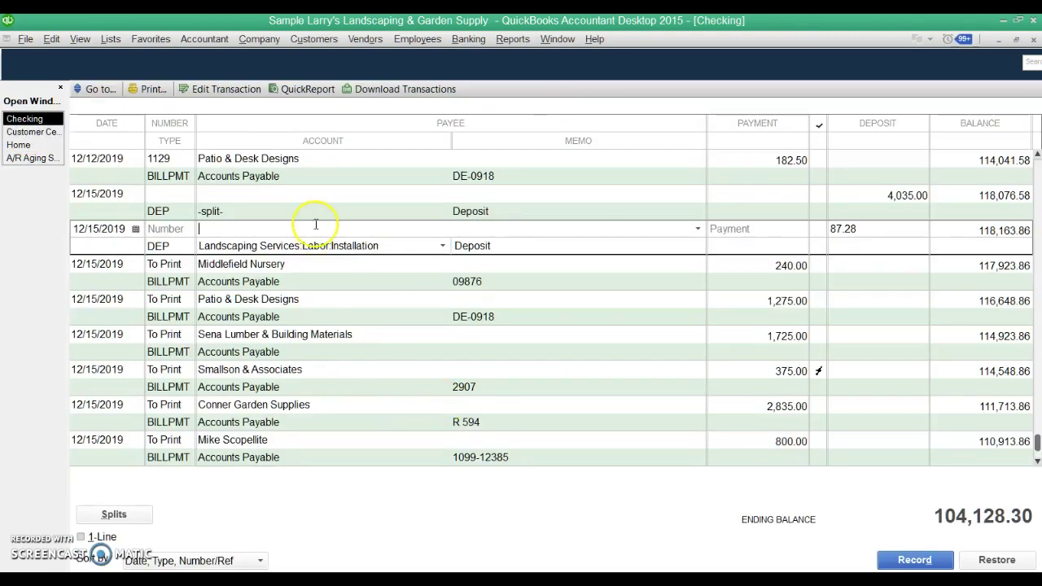
right_click(312, 233)
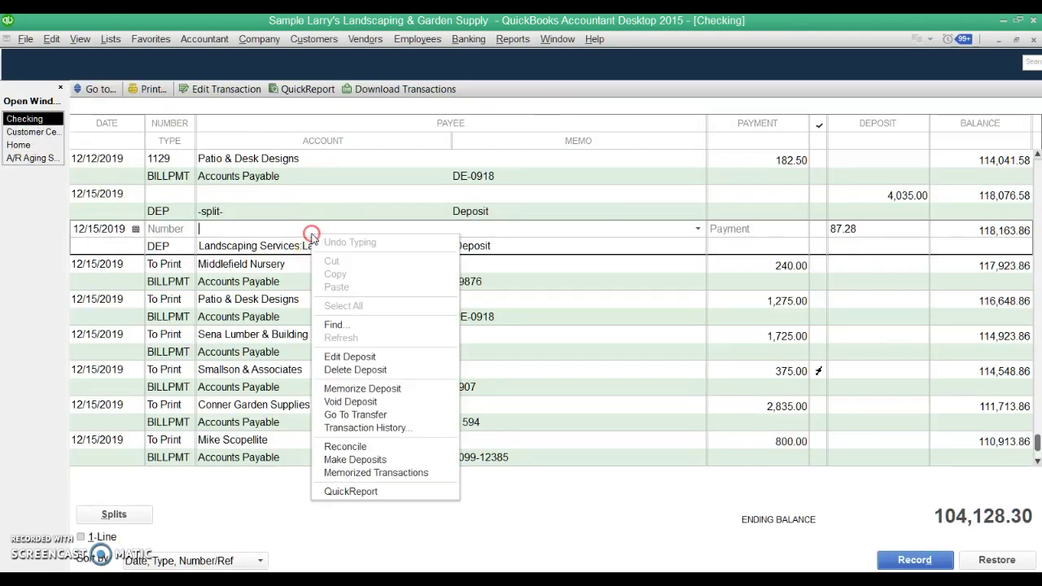
left_click(357, 362)
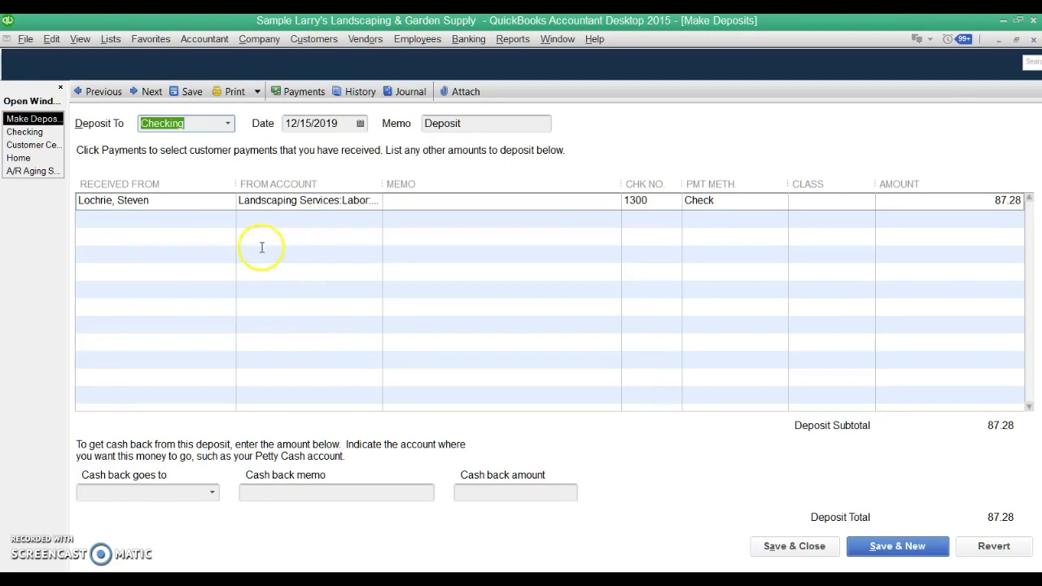
left_click(206, 219)
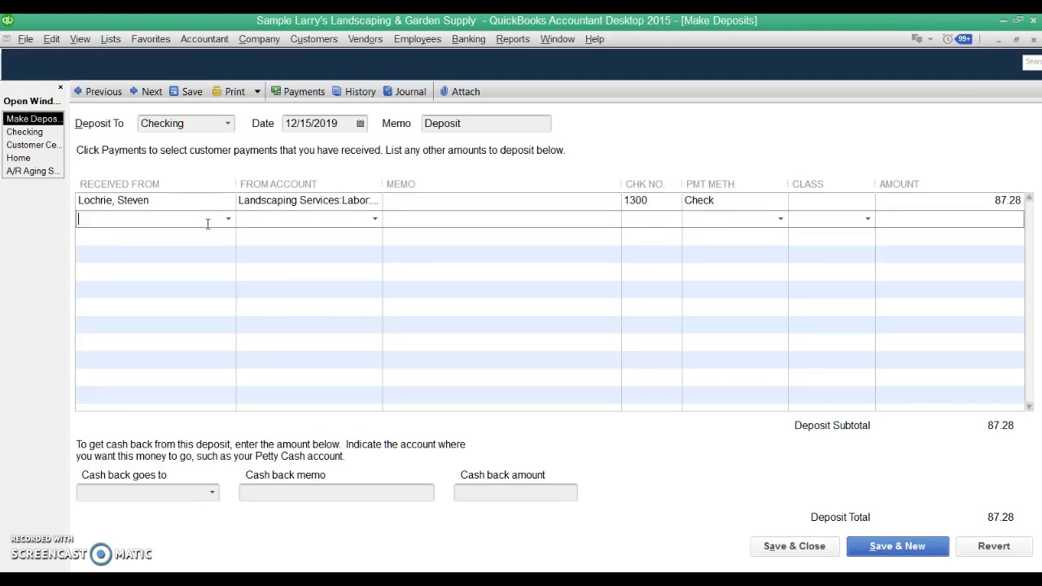
left_click(306, 204)
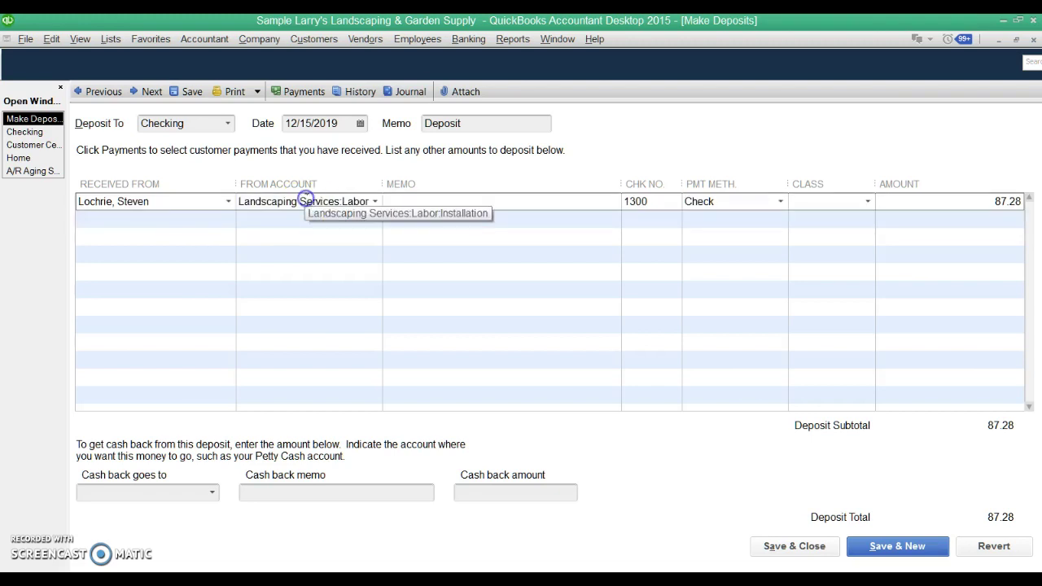
left_click(372, 202)
left_click(373, 204)
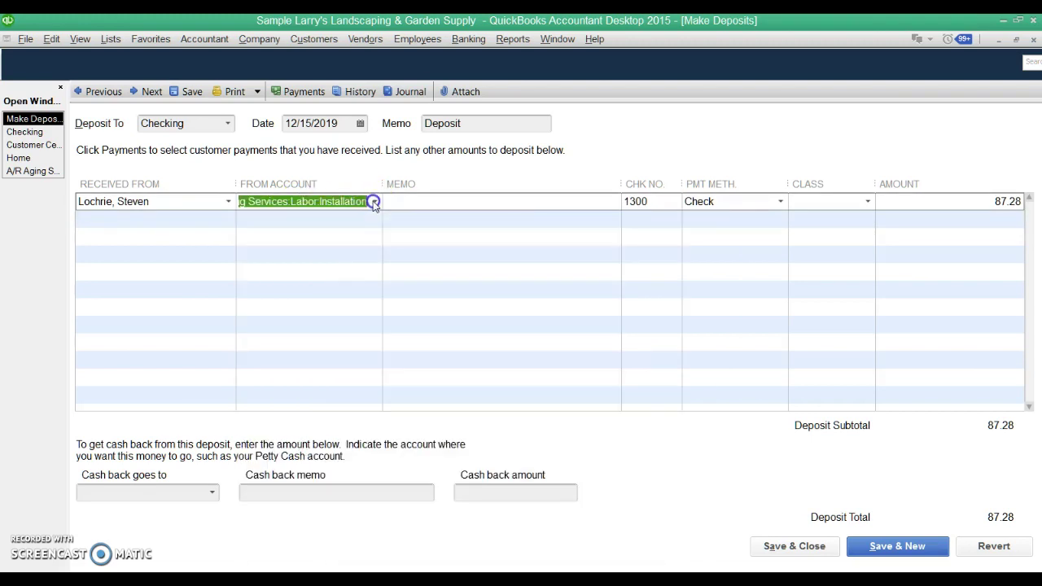
Step: Add the customer's undeposited 87.28 payment with number 1300 to the open deposit
left_click(300, 91)
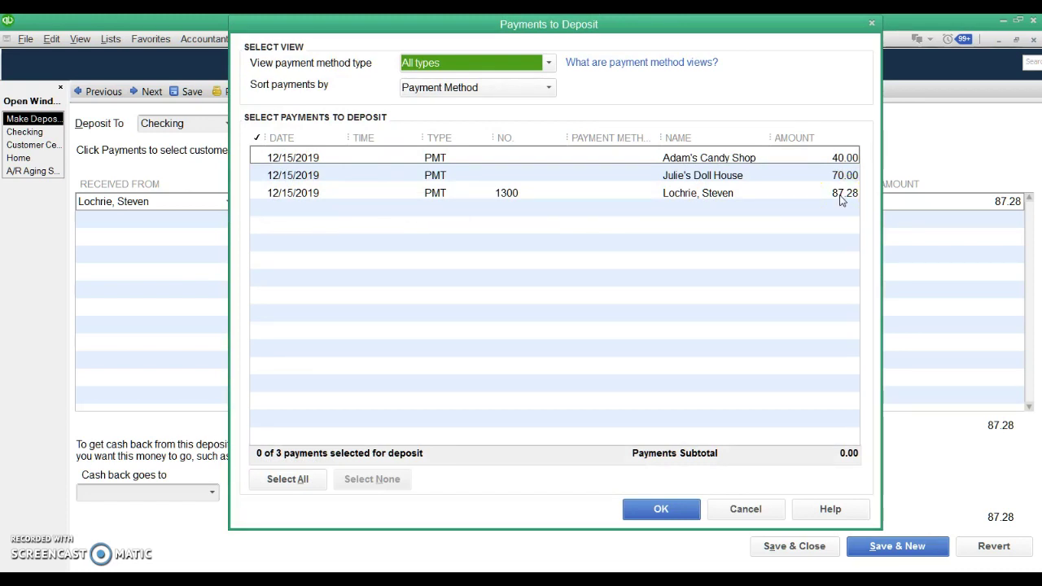
left_click(842, 201)
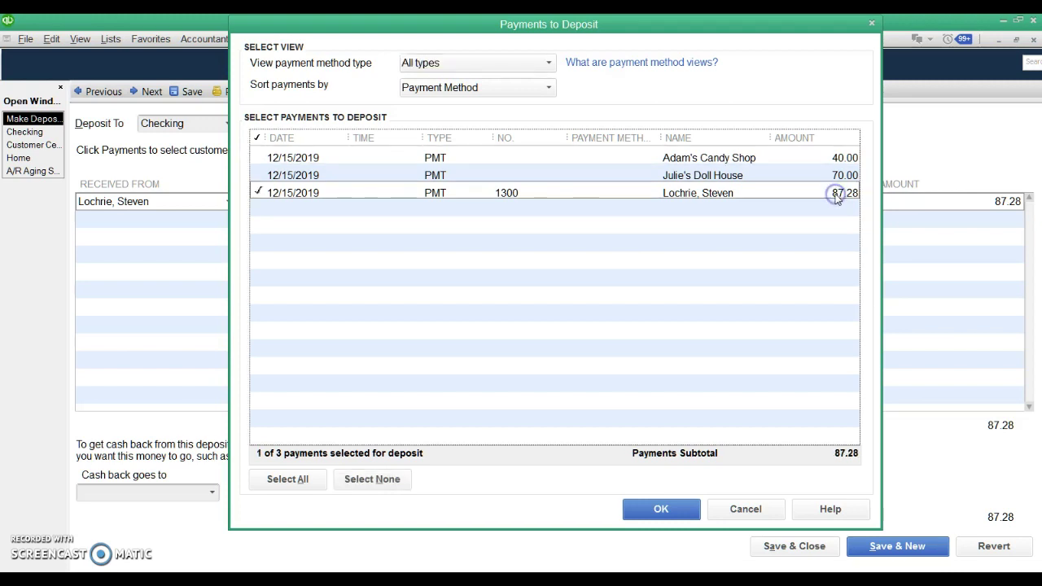
left_click(661, 509)
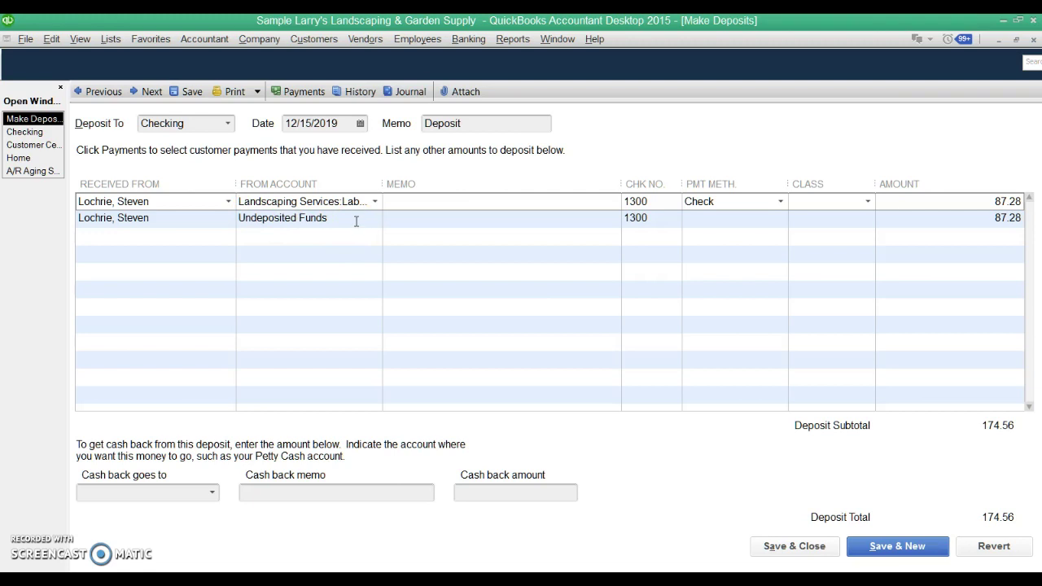
Step: Delete the original deposit line booked to the Landscaping Services:Labor:Installation income account, keeping the Undeposited Funds line
left_click(355, 221)
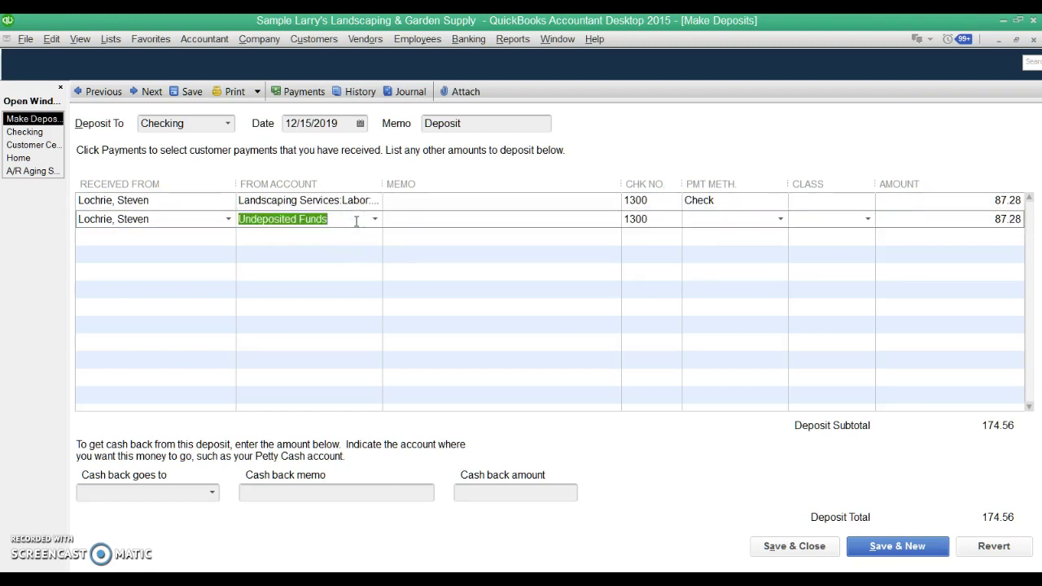
left_click(354, 205)
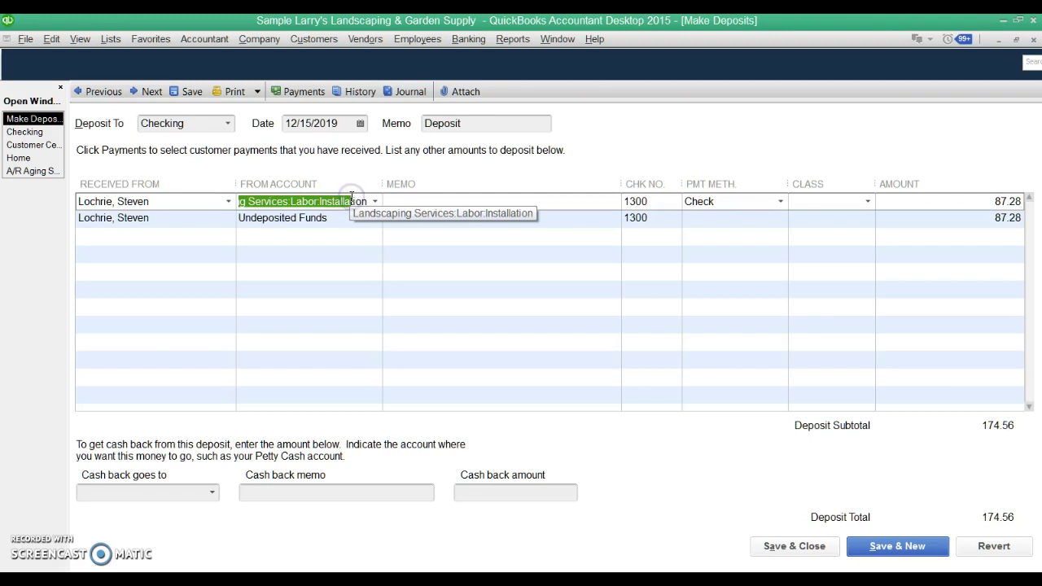
left_click(51, 39)
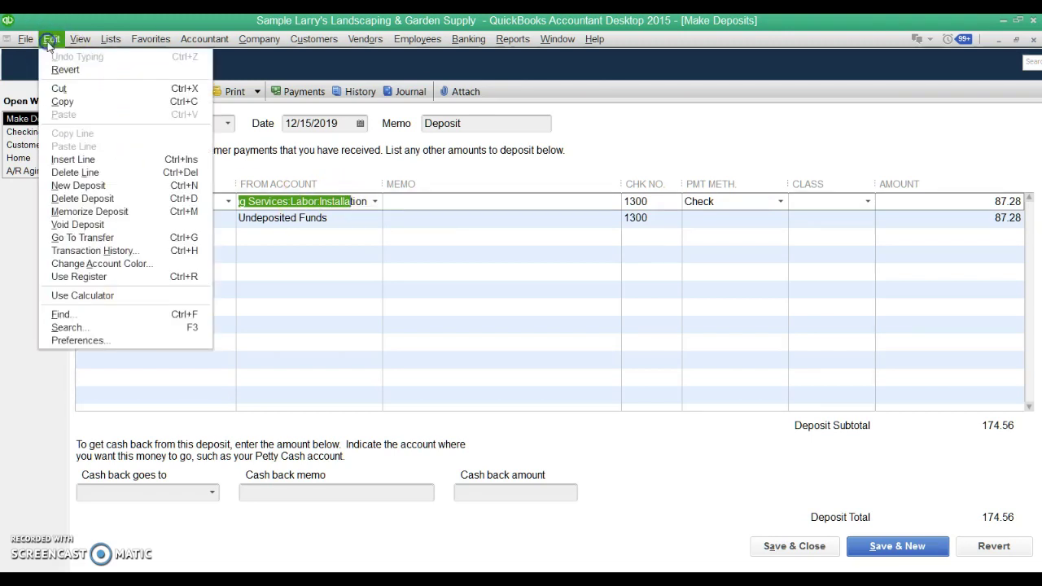
left_click(75, 172)
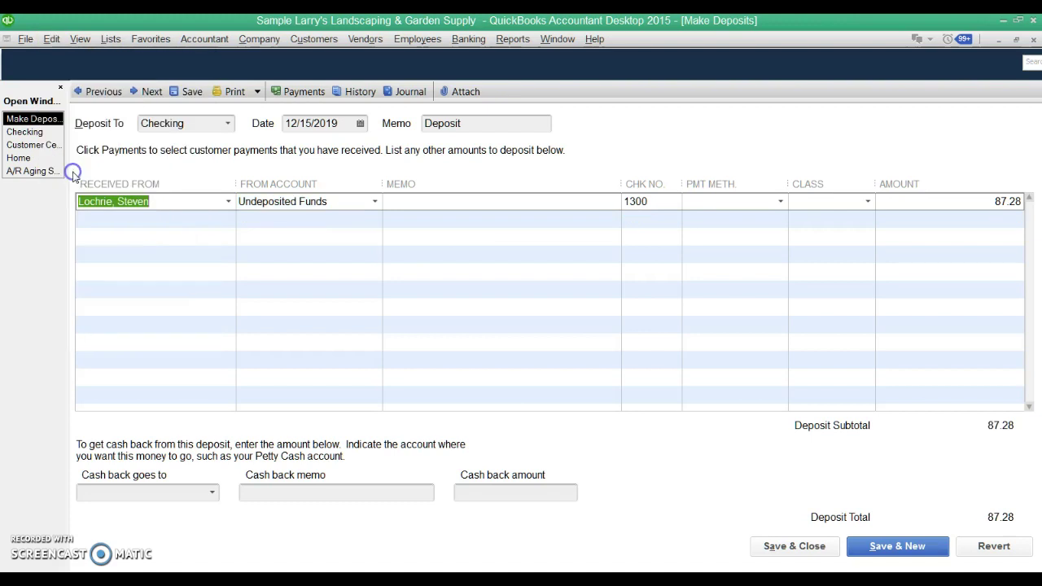
Step: Review the remaining Undeposited Funds line, then save and close the deposit and record the changes
left_click(330, 202)
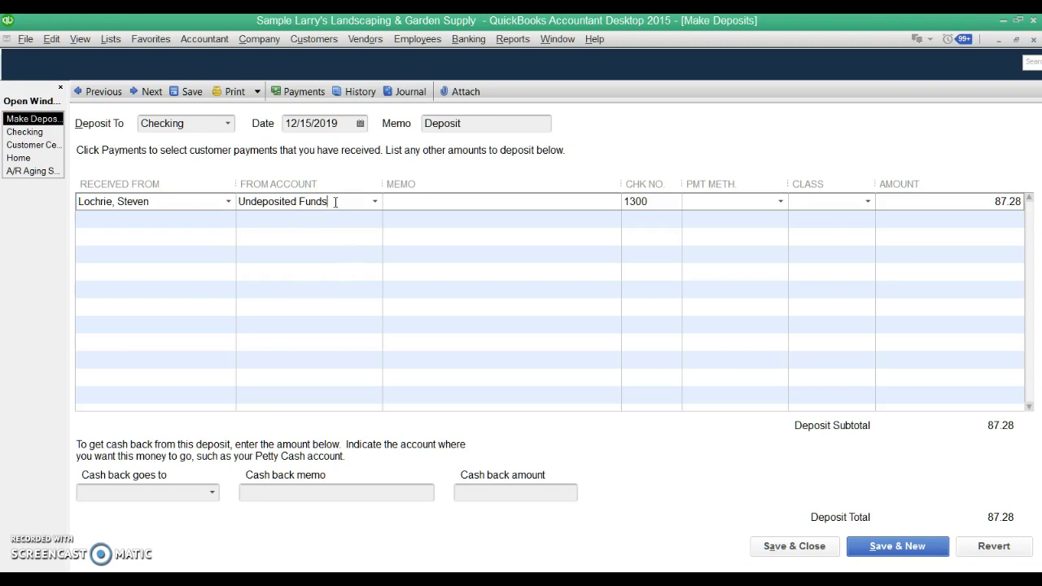
left_click(561, 330)
left_click(797, 545)
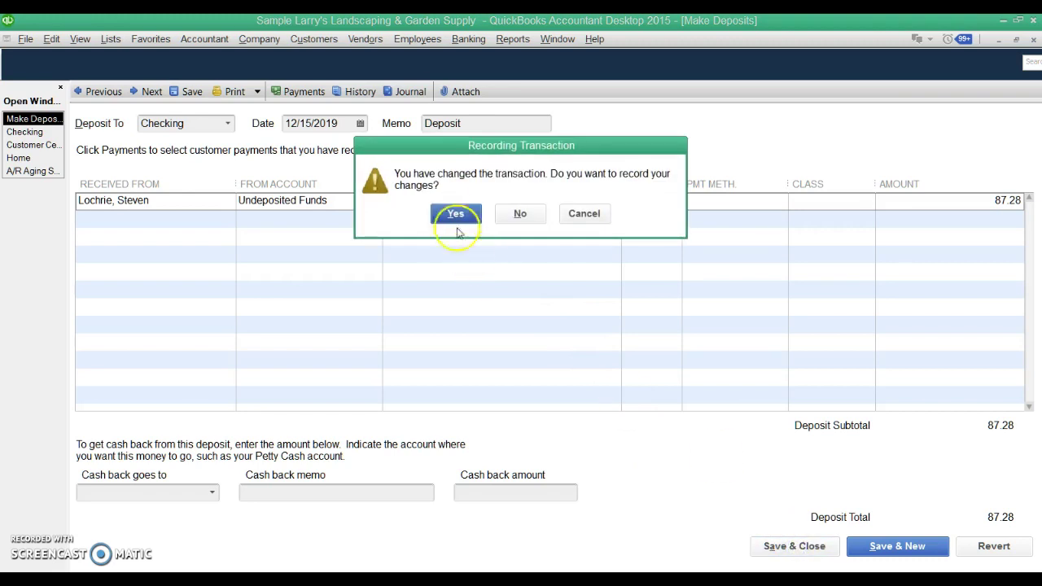
left_click(456, 215)
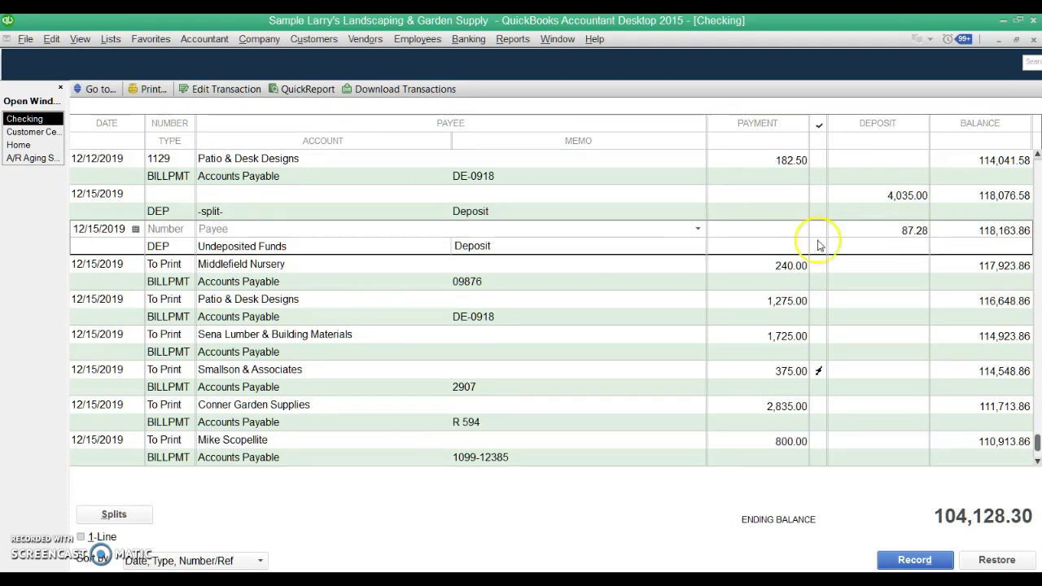
Step: Check the customer's balance and transactions in the Customer Center and return to the Checking register
left_click(33, 132)
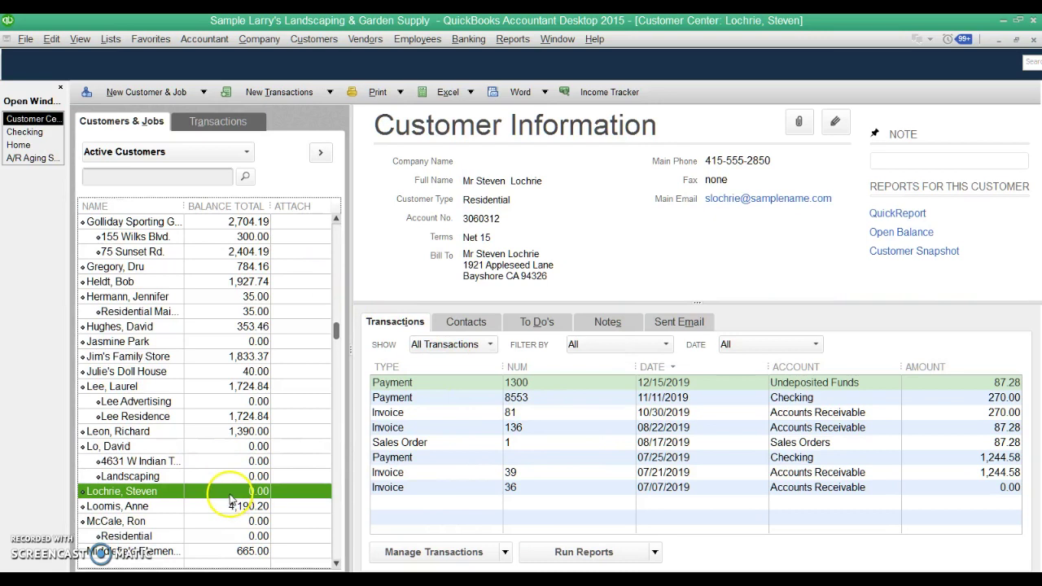
left_click(32, 133)
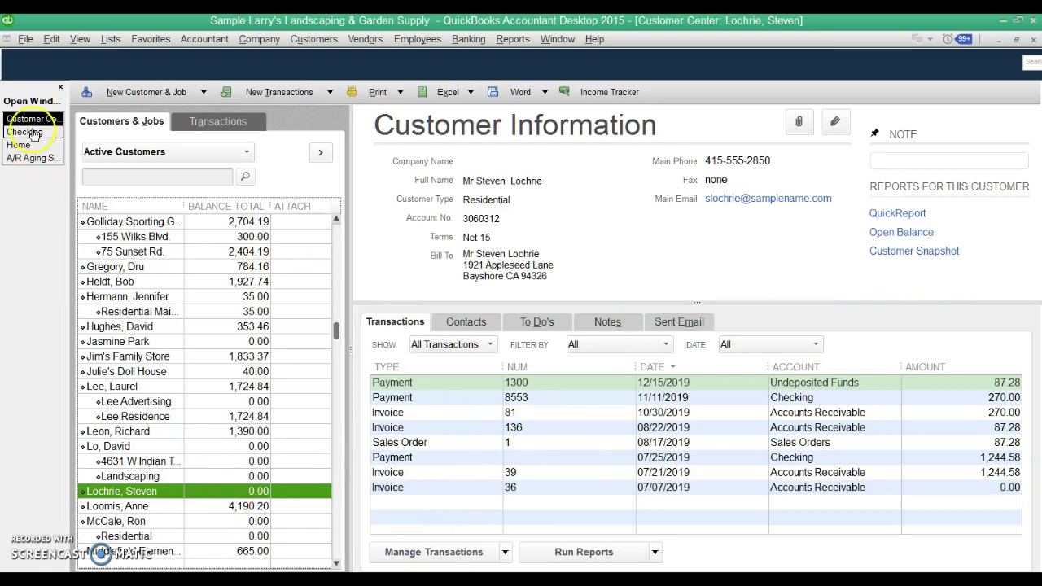